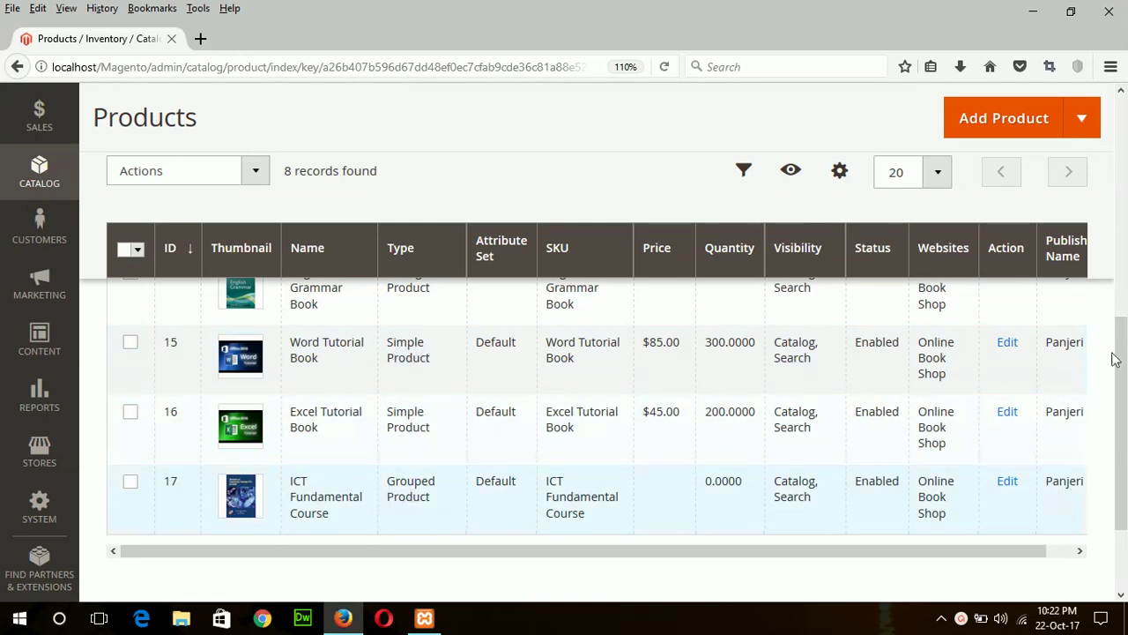
# - Choose Virtual Product from the Add Product type list on the Products grid
pyautogui.scroll(2, 1121, 101)
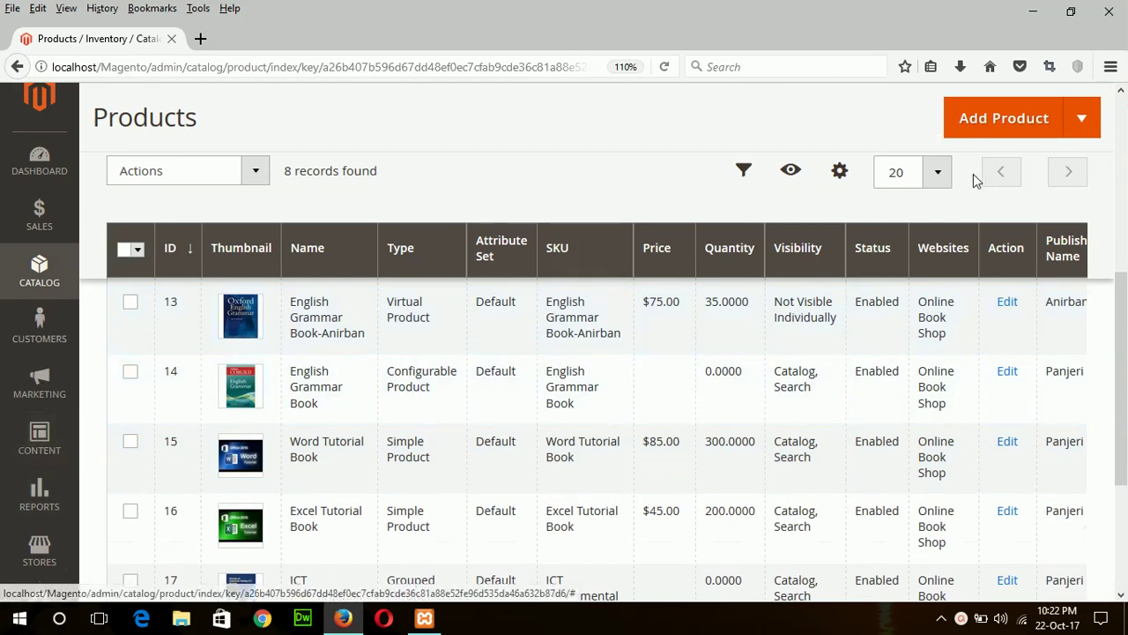
pyautogui.click(1085, 118)
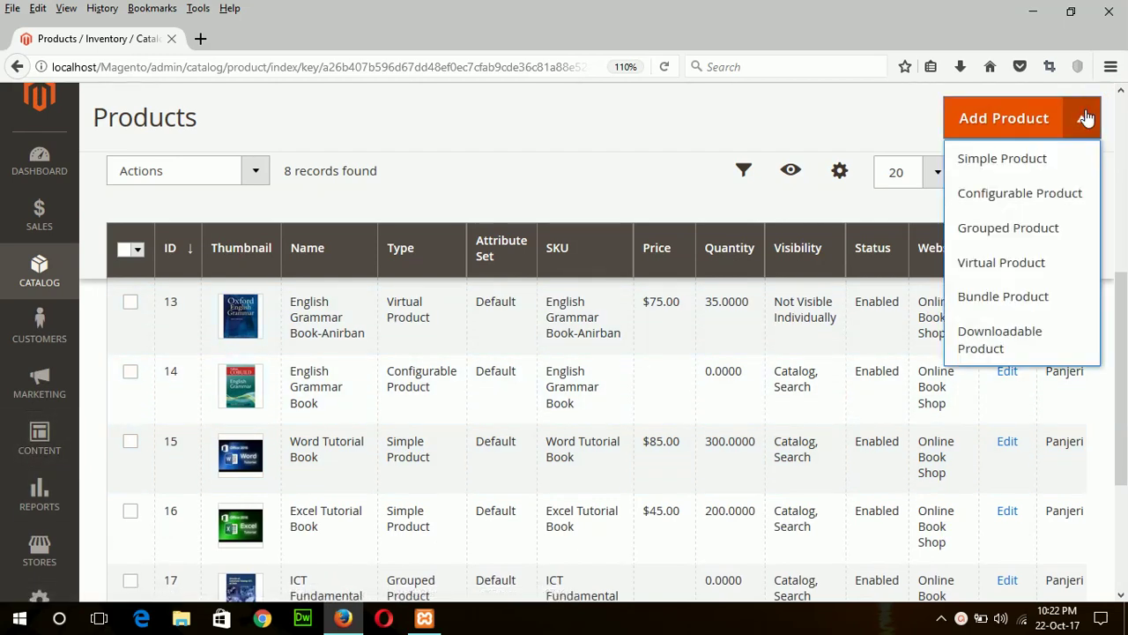
pyautogui.click(978, 266)
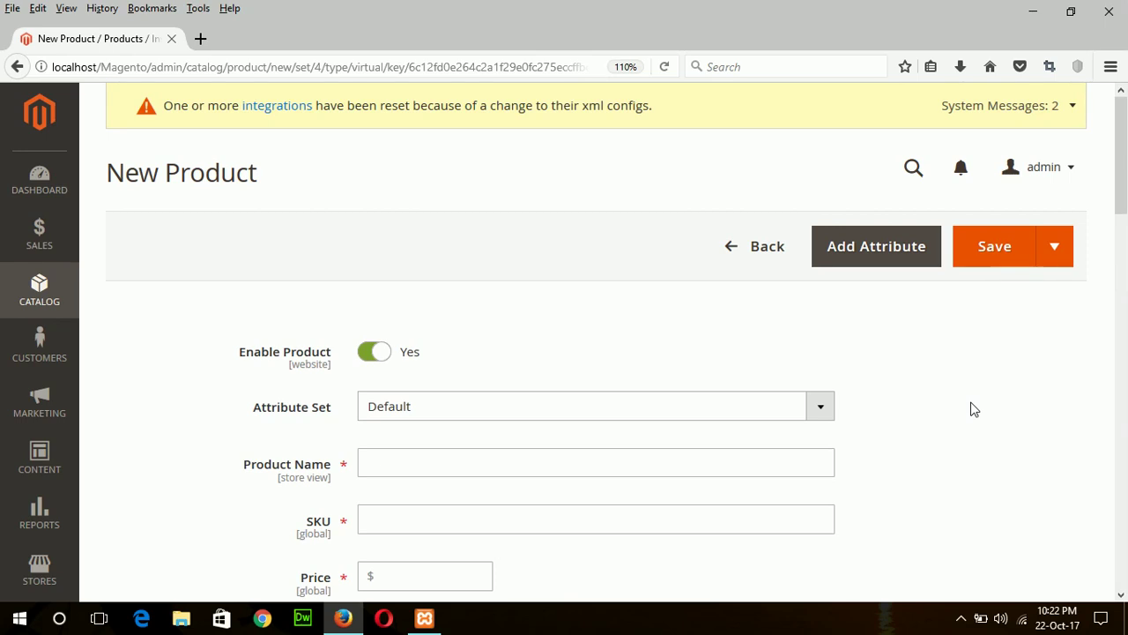
# - Enter Premium Membership as the product name
pyautogui.click(518, 458)
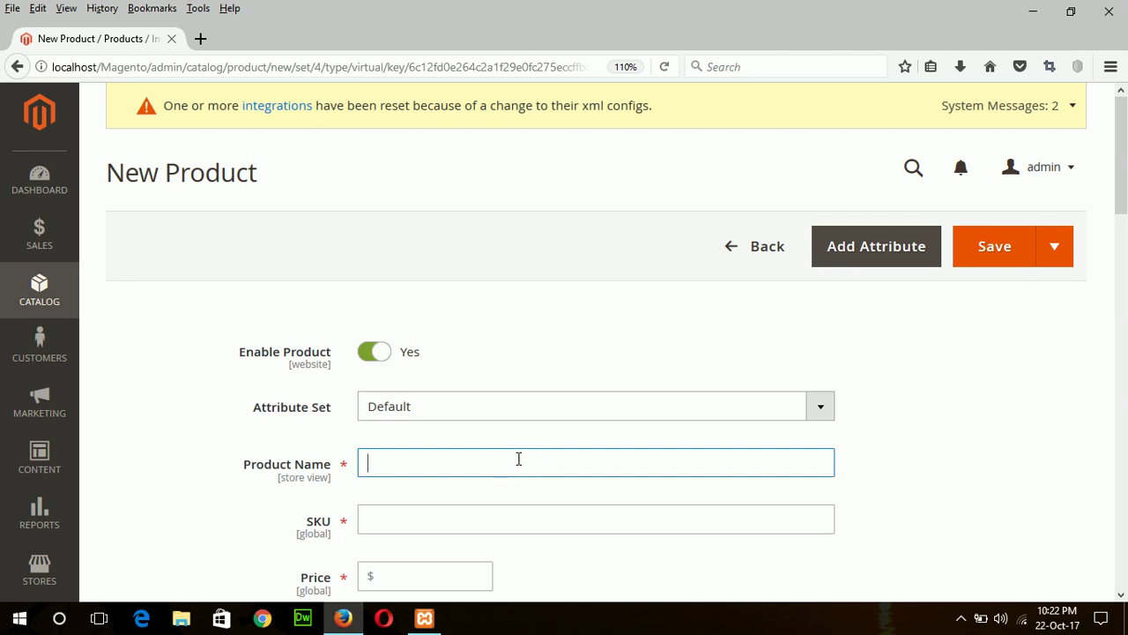
pyautogui.write('Premium M')
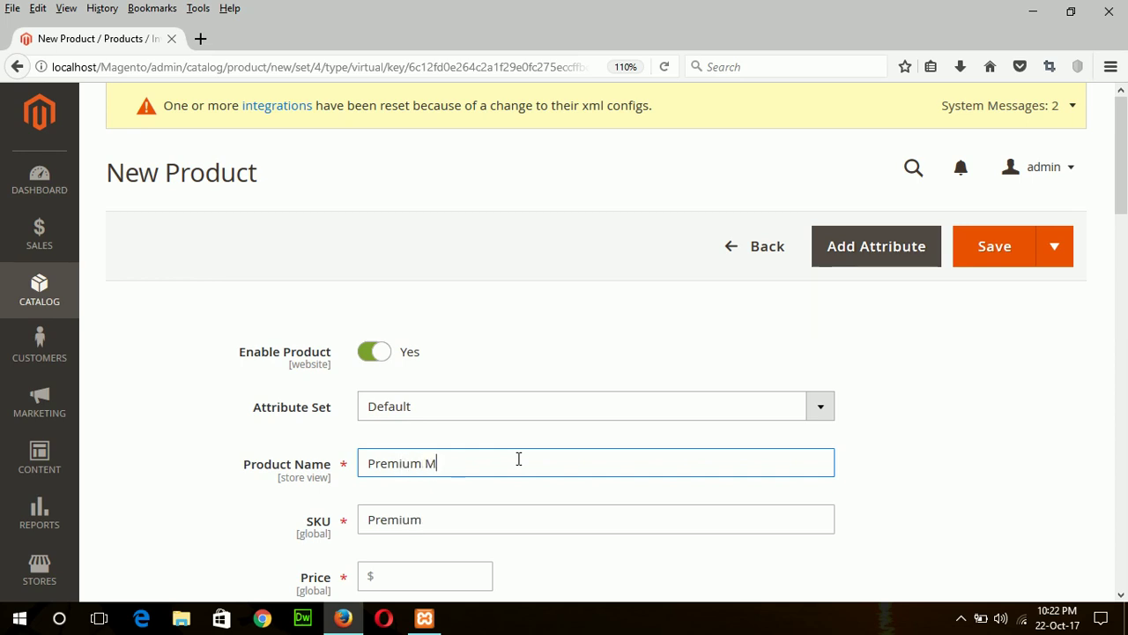
pyautogui.write('embership')
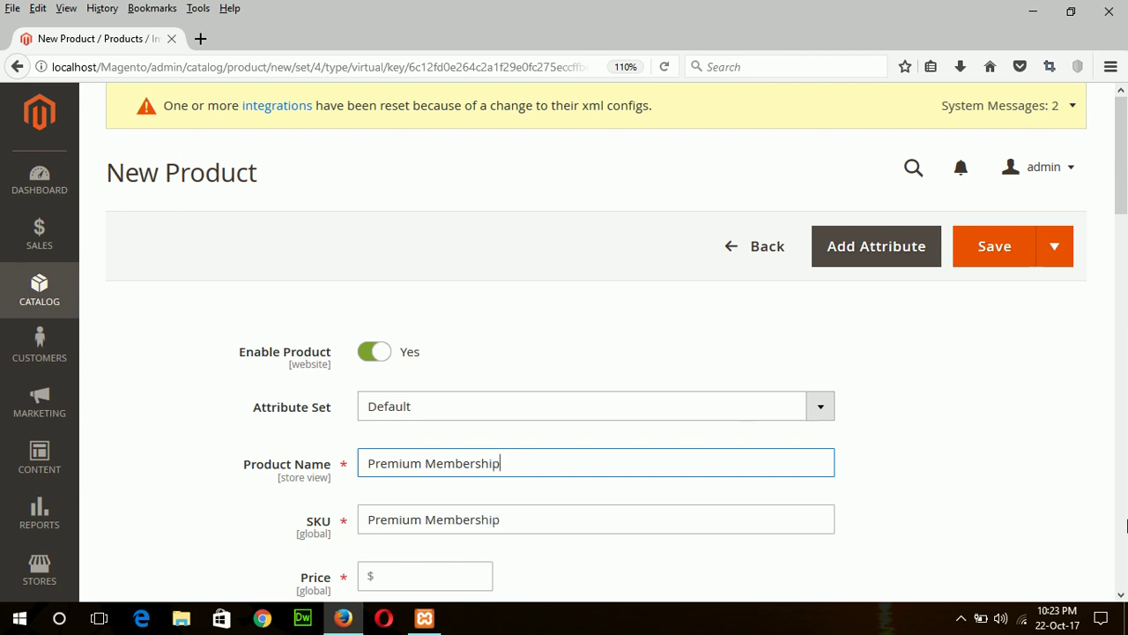
pyautogui.click(1114, 598)
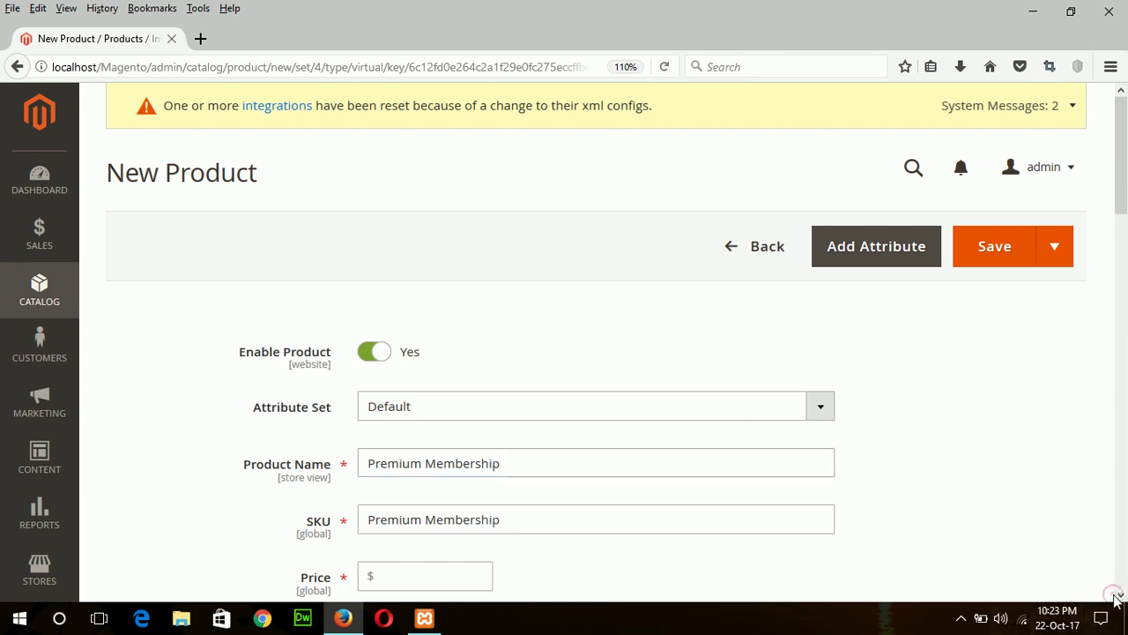
pyautogui.scroll(-3, 617, 441)
# - Set the price to $50, tax class to None and quantity to 1000
pyautogui.click(413, 422)
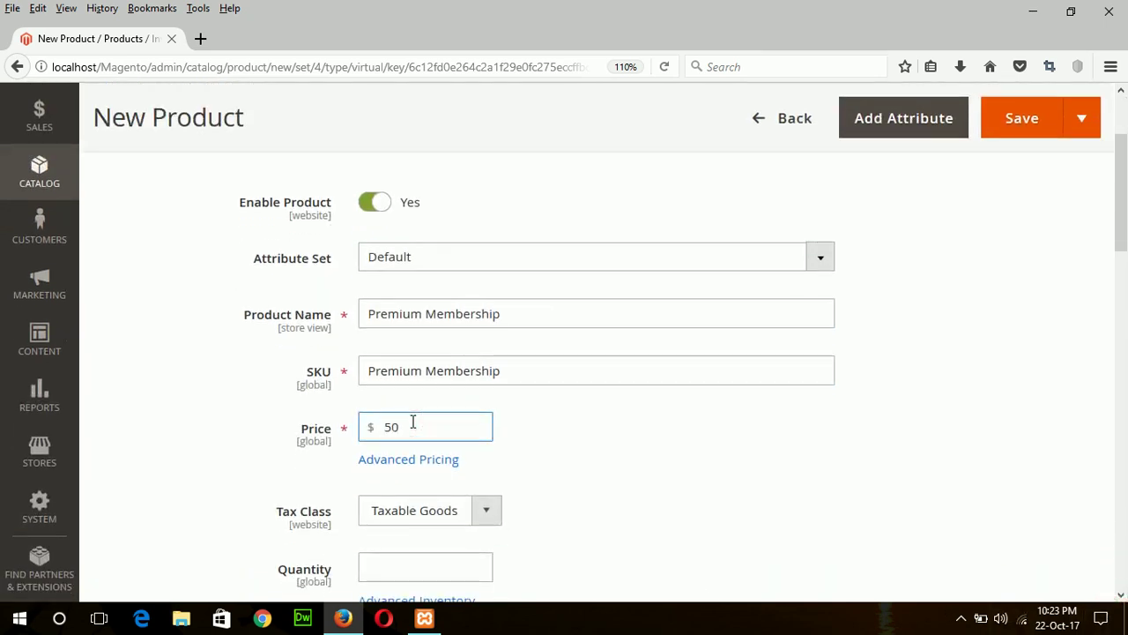
pyautogui.click(487, 508)
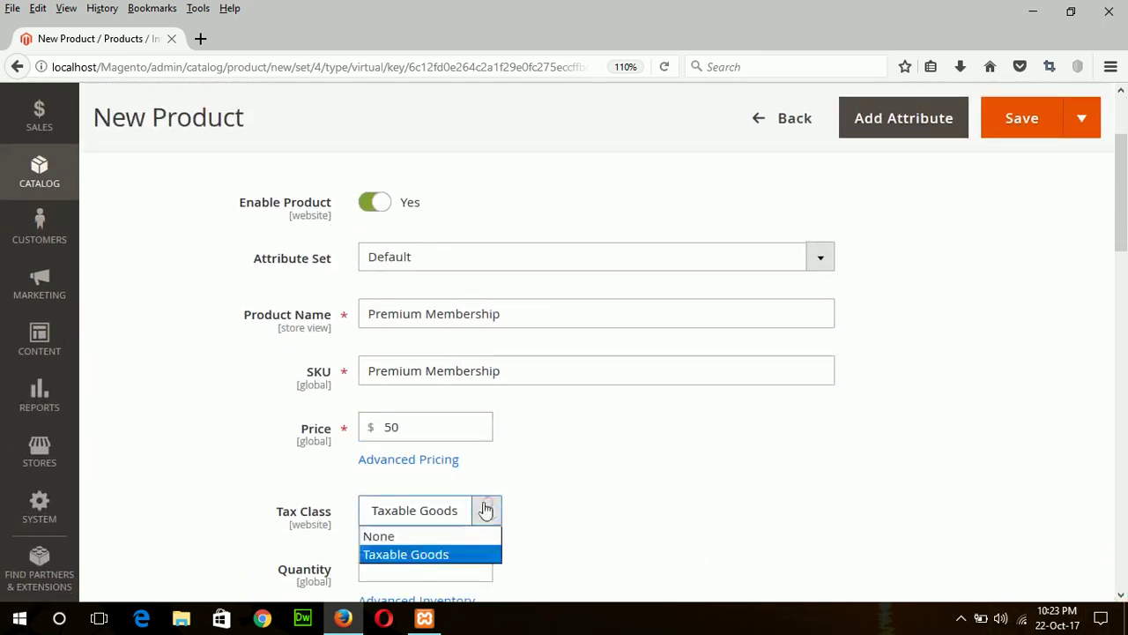
pyautogui.click(414, 534)
pyautogui.click(403, 568)
pyautogui.write('1000')
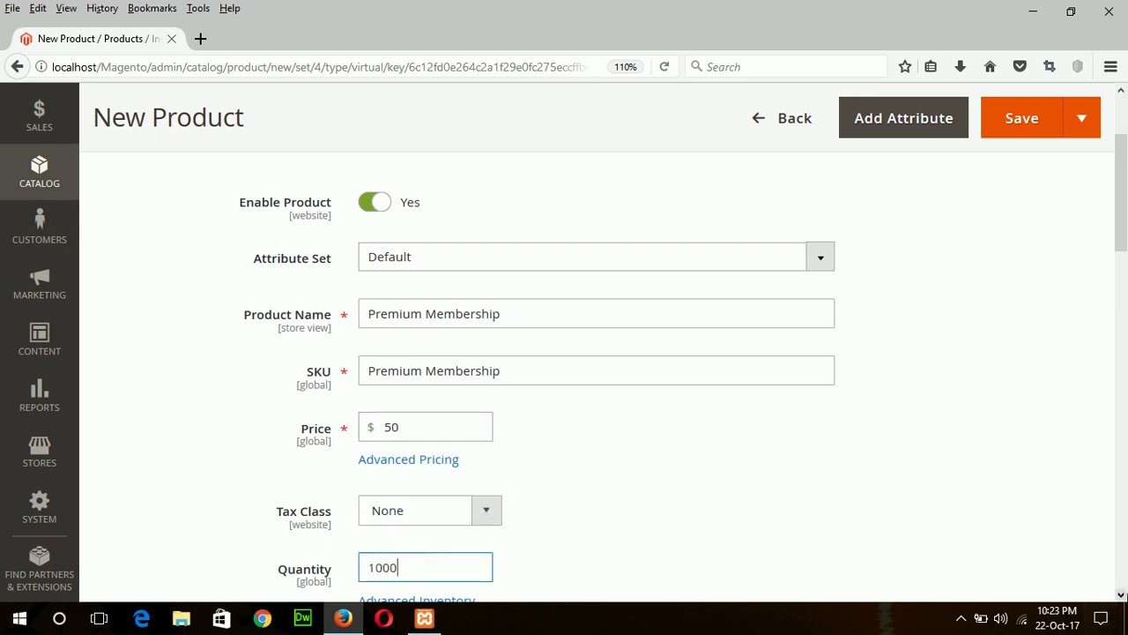
pyautogui.scroll(-5, 1084, 571)
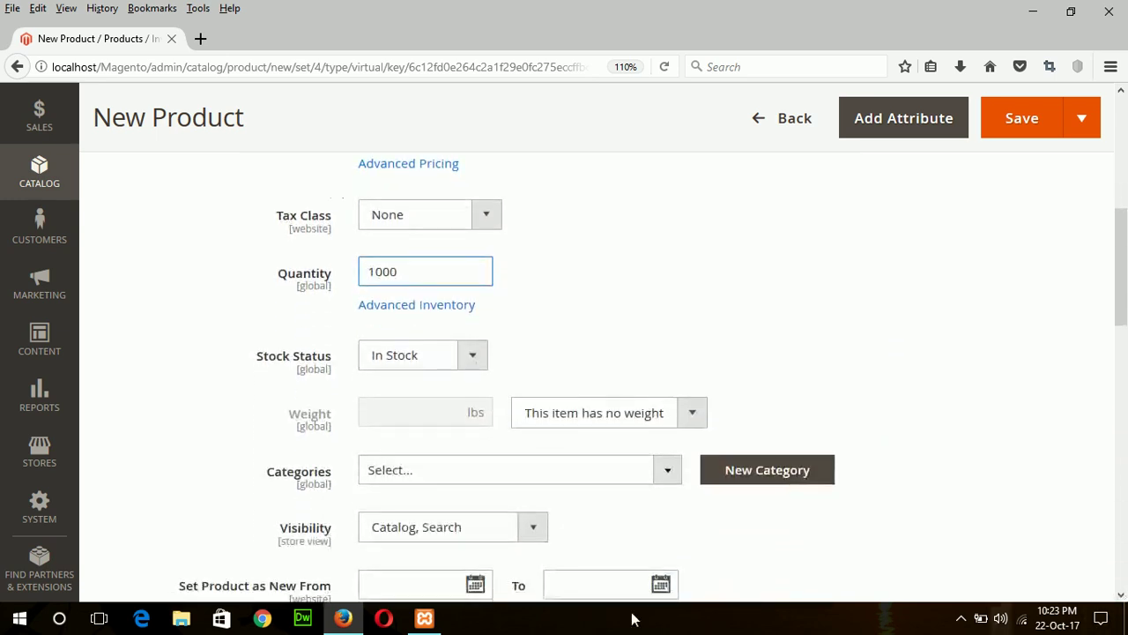
pyautogui.click(464, 477)
# - Create a new Others category with parent Book Category and assign it to the product
pyautogui.click(465, 480)
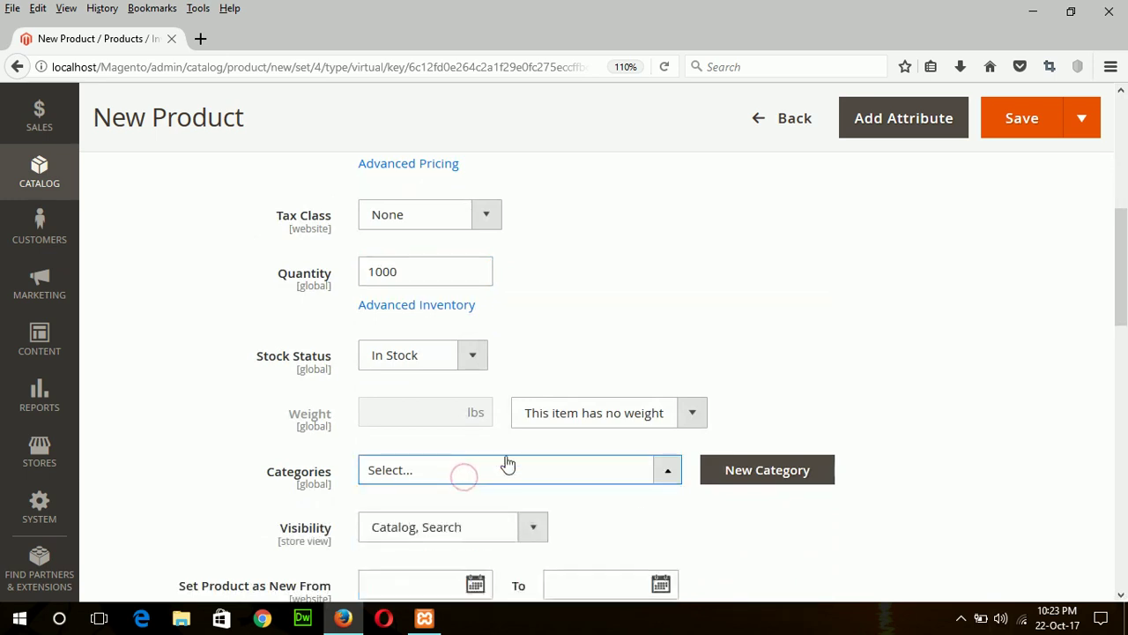
pyautogui.click(755, 480)
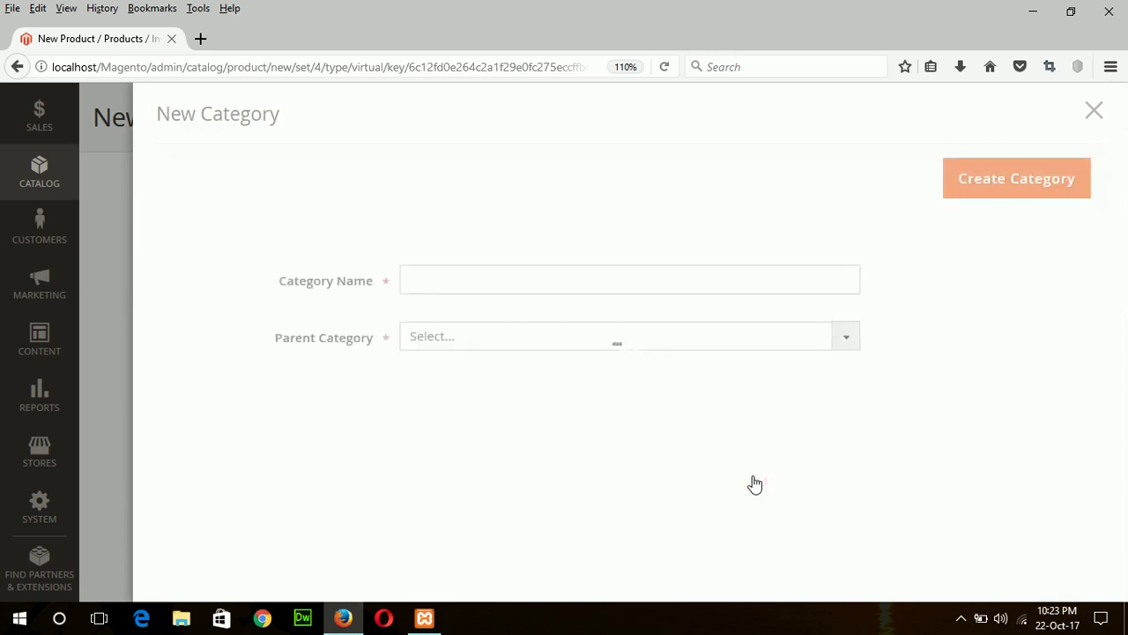
pyautogui.click(574, 267)
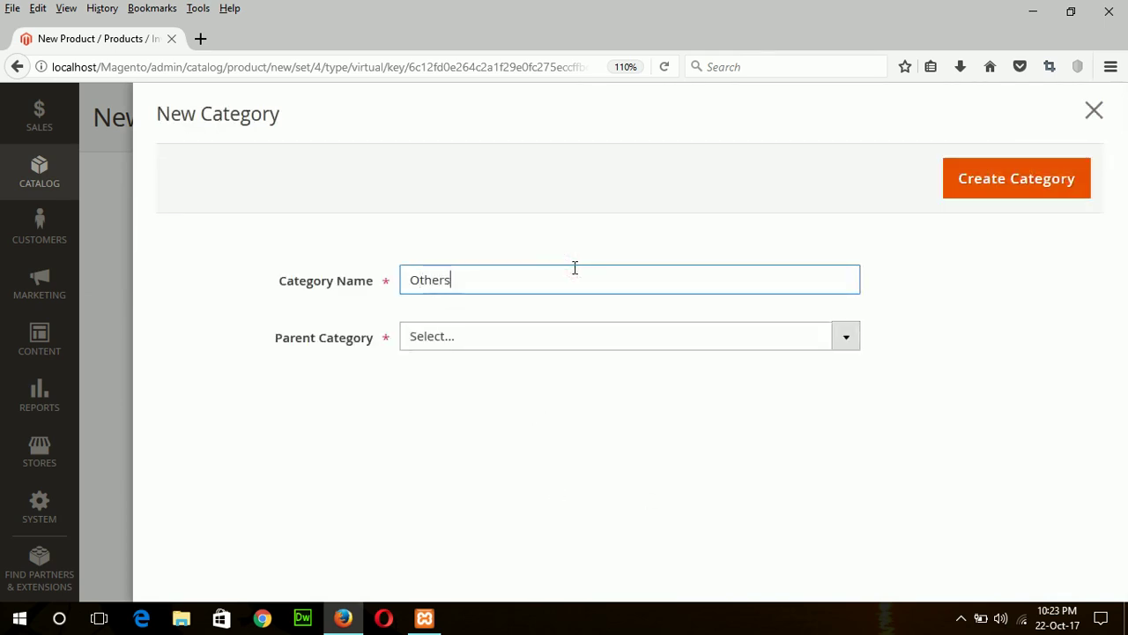
pyautogui.click(750, 345)
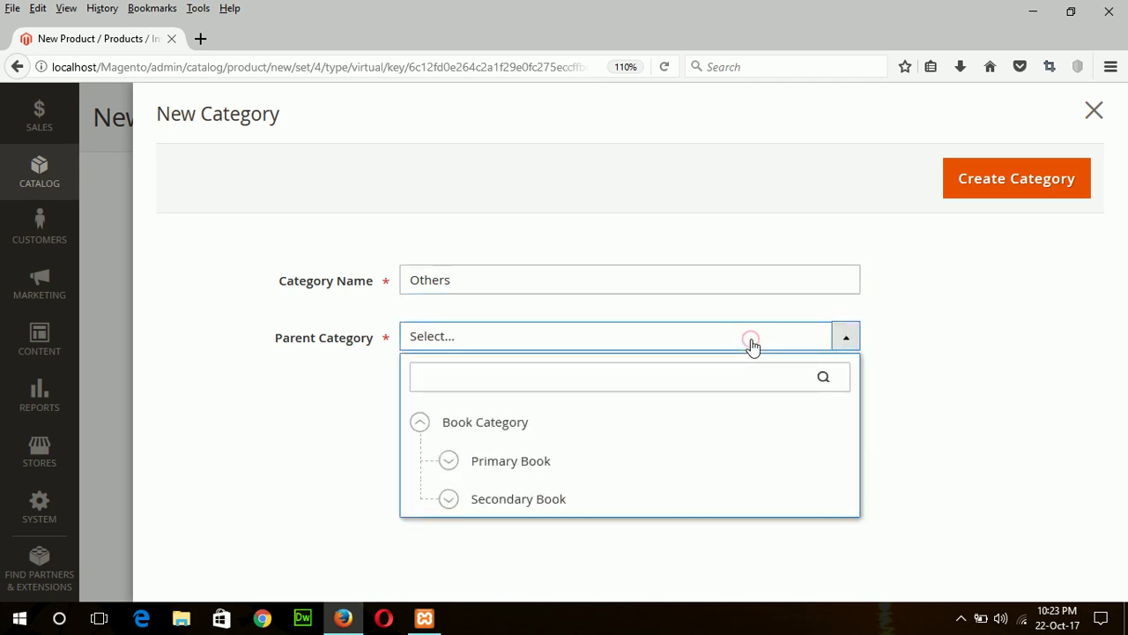
pyautogui.click(510, 421)
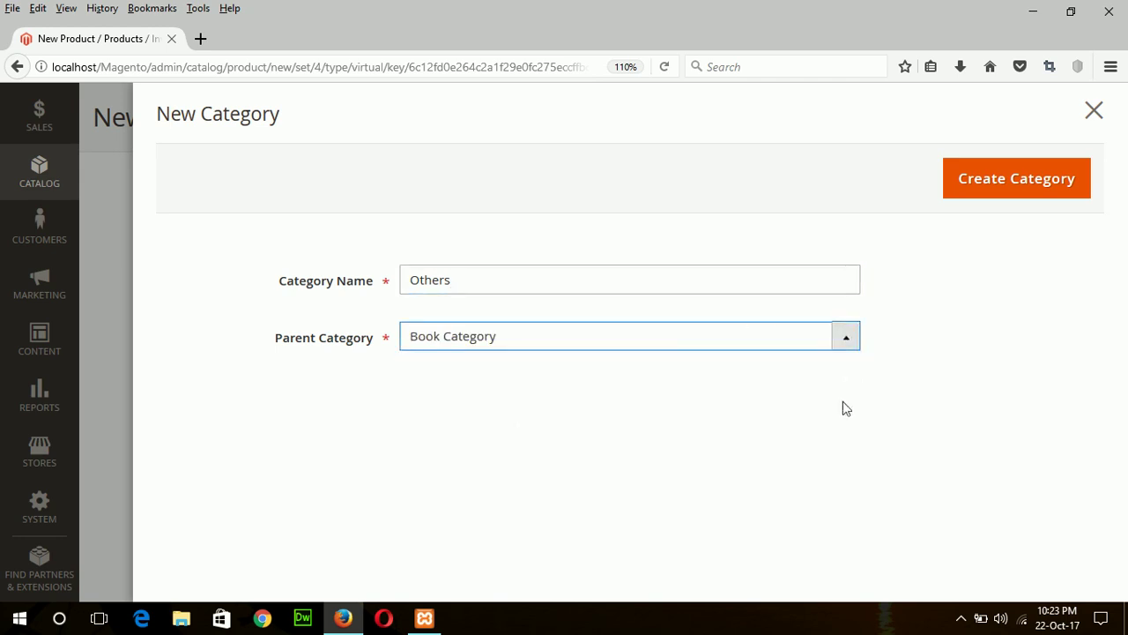
pyautogui.click(1027, 198)
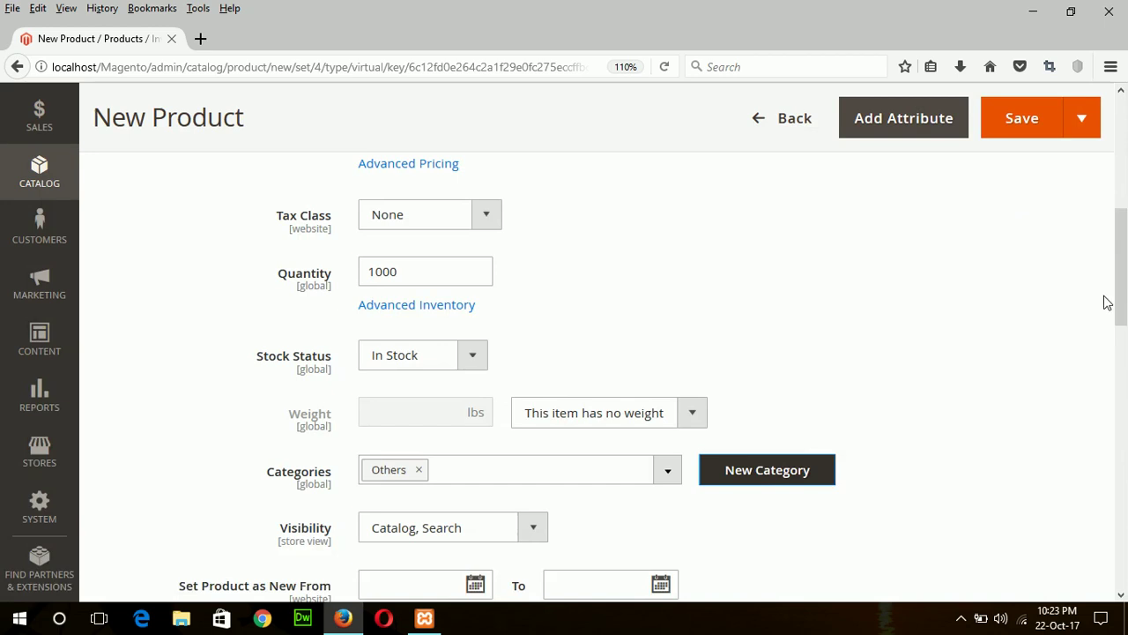
# - Fill the required author_name attribute with None and reveal the Images And Videos section
pyautogui.click(1121, 595)
pyautogui.scroll(-5, 1122, 601)
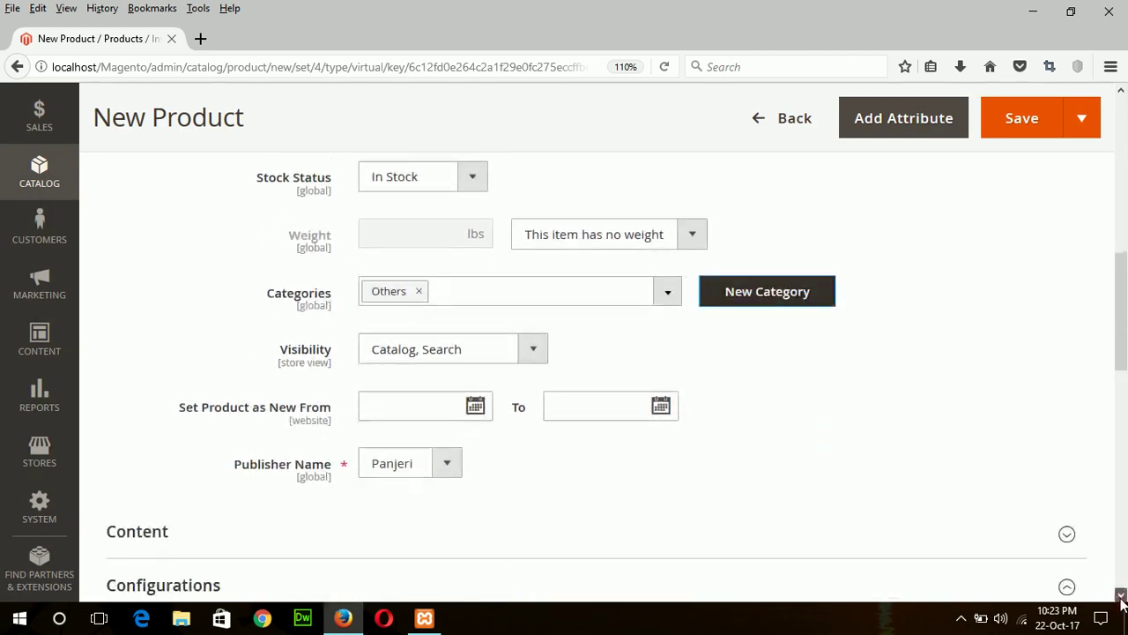
pyautogui.scroll(-3, 1121, 599)
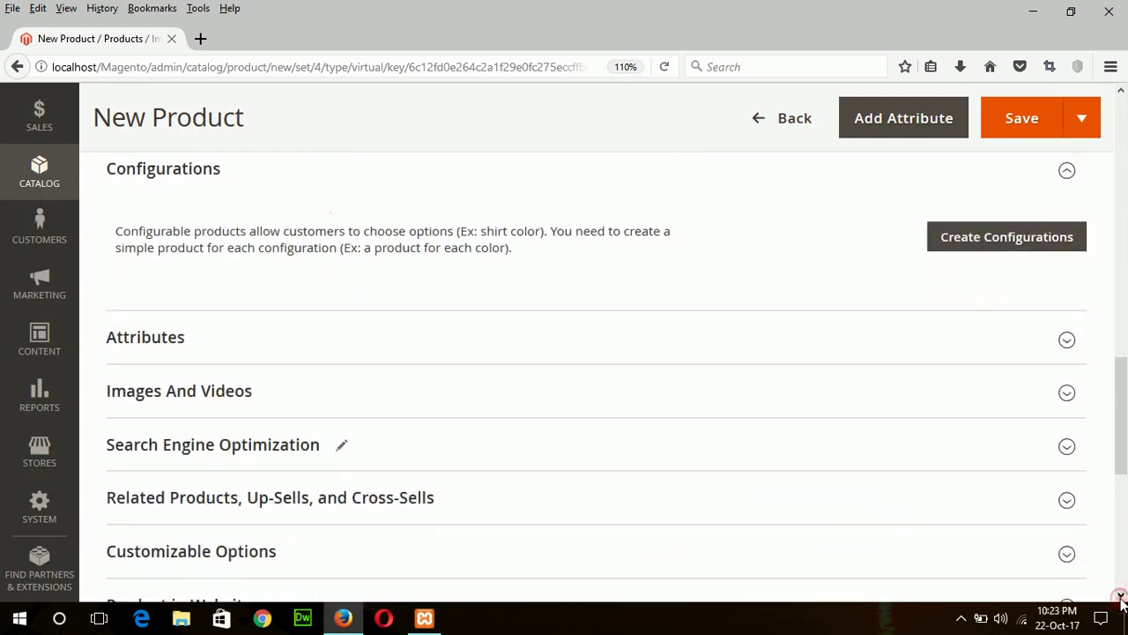
pyautogui.click(246, 351)
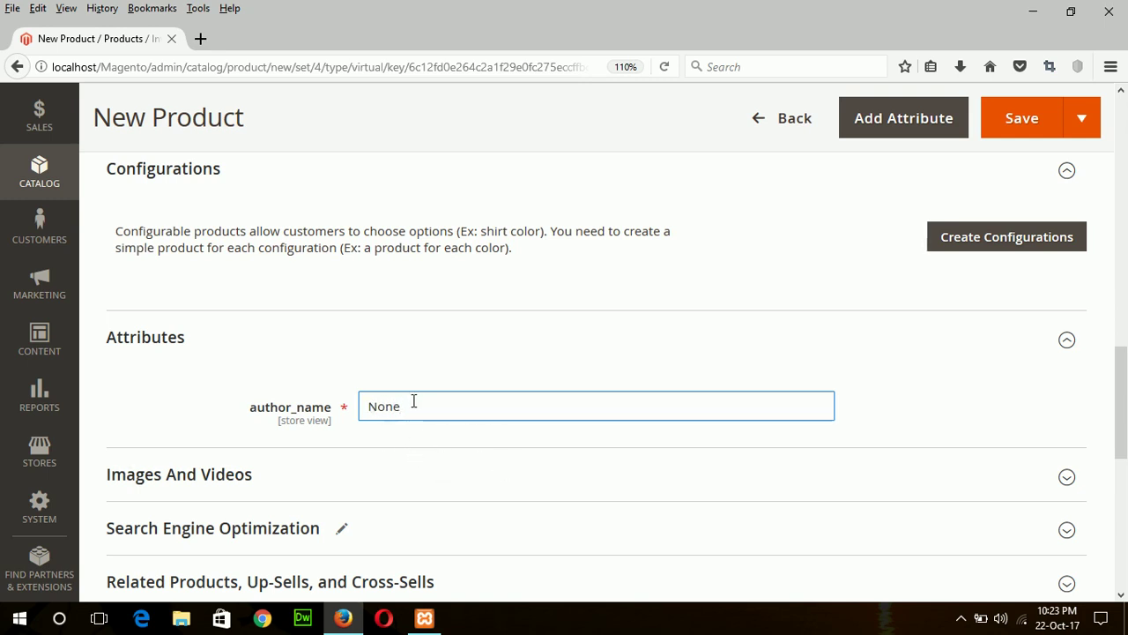
pyautogui.click(163, 476)
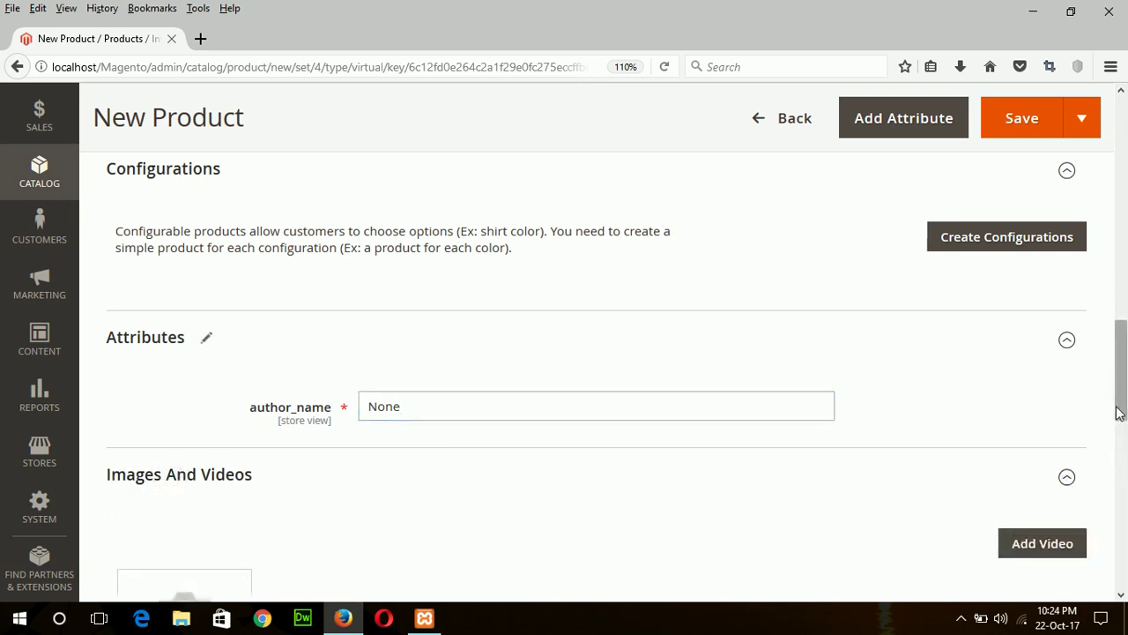
pyautogui.moveTo(1119, 423); pyautogui.dragTo(1122, 458)
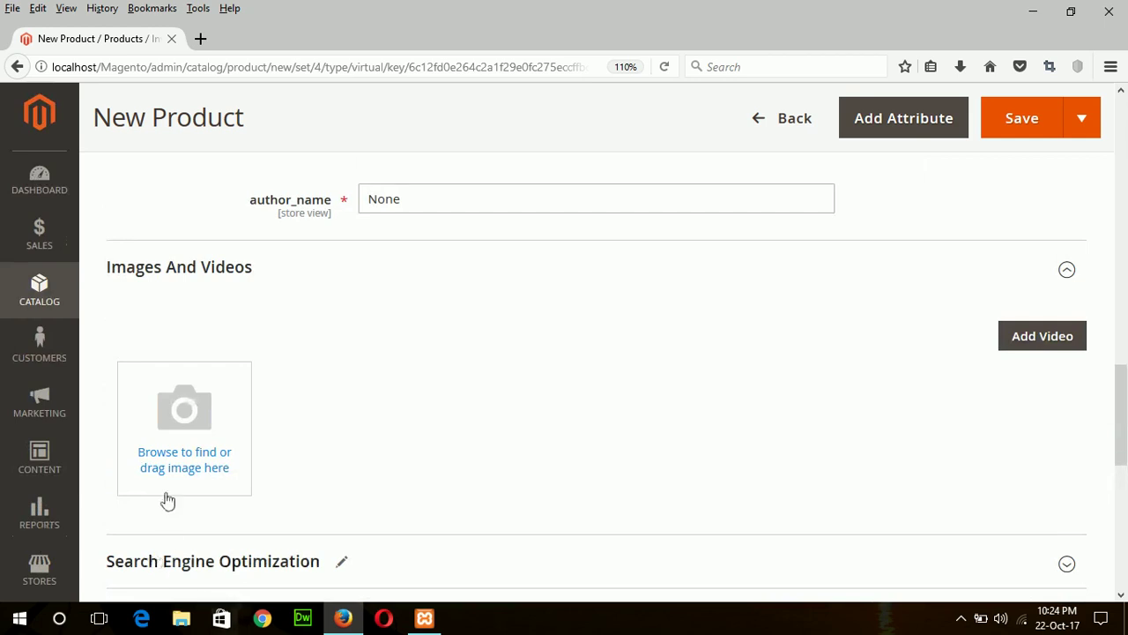
# - Upload mem.jpg as the product image and save the product
pyautogui.click(170, 460)
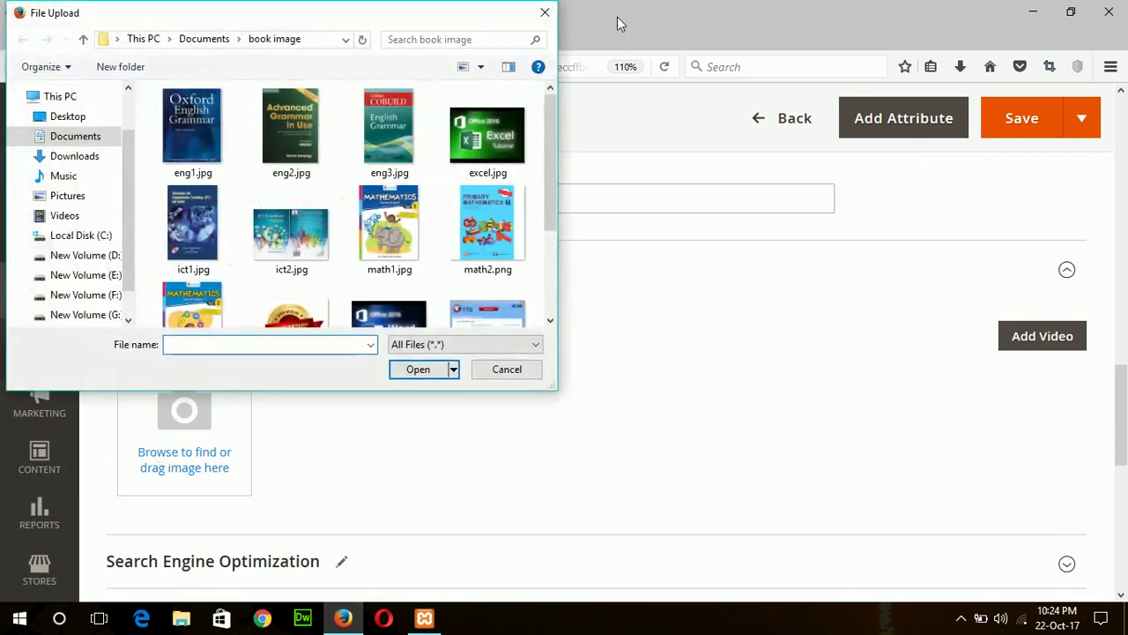
pyautogui.moveTo(546, 177); pyautogui.dragTo(559, 255)
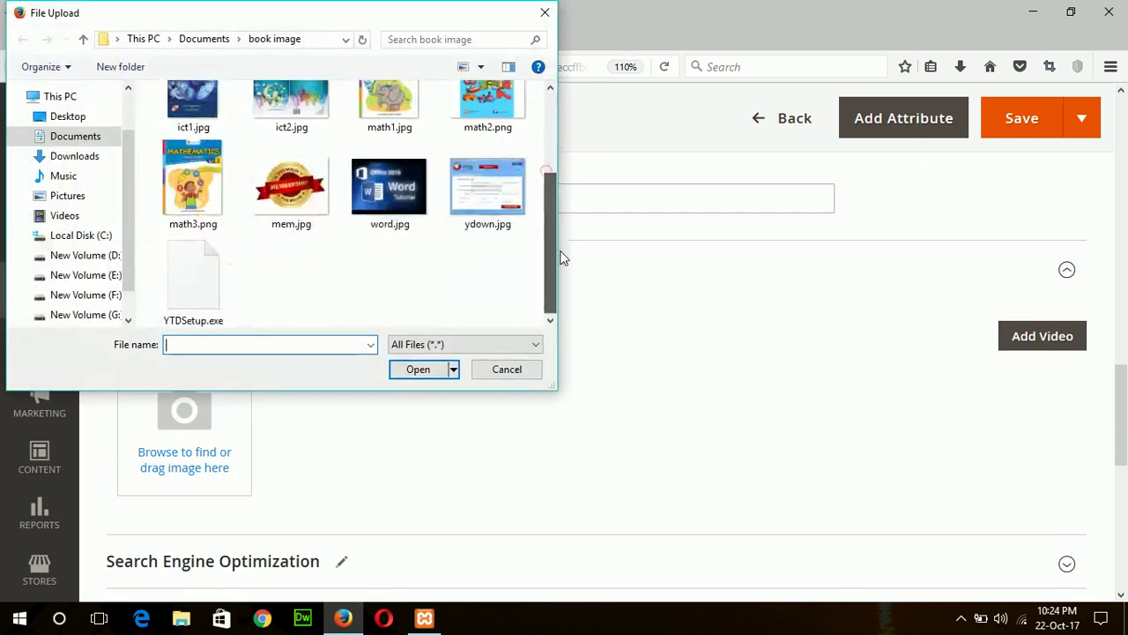
pyautogui.doubleClick(298, 194)
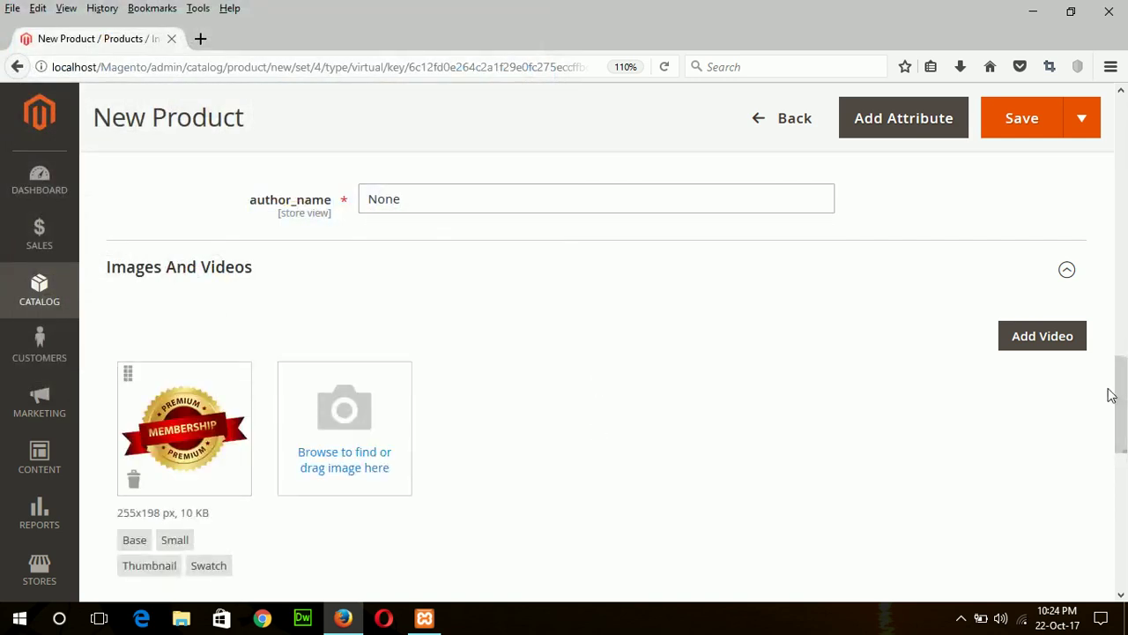
pyautogui.moveTo(1112, 393); pyautogui.dragTo(1113, 297)
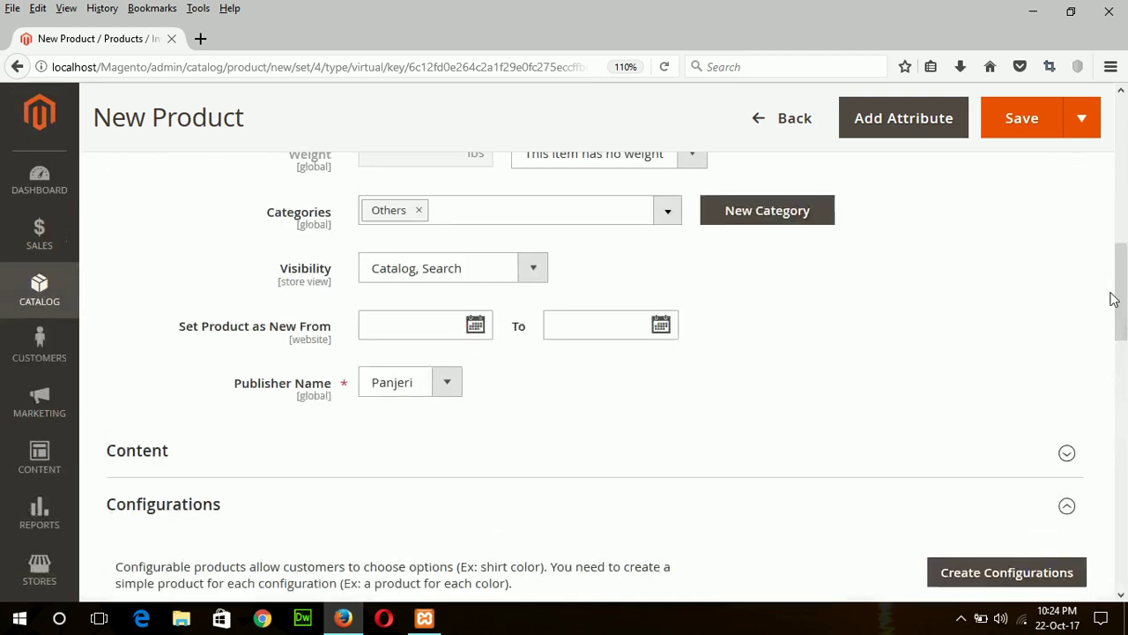
pyautogui.click(1018, 131)
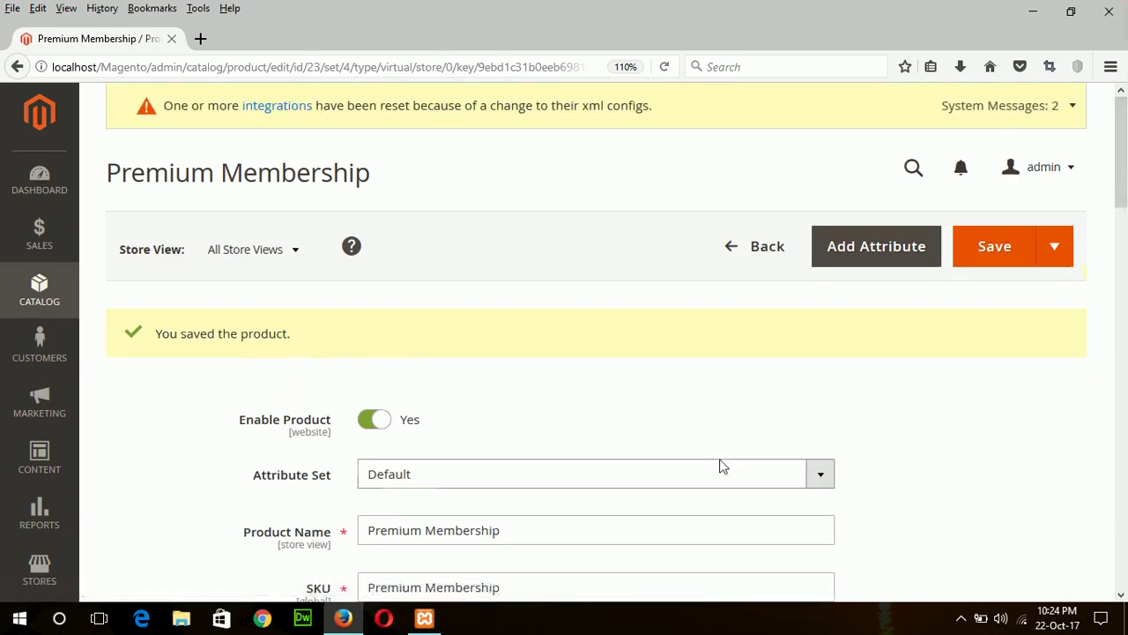
# - Go back from the saved product to the Products grid
pyautogui.click(761, 249)
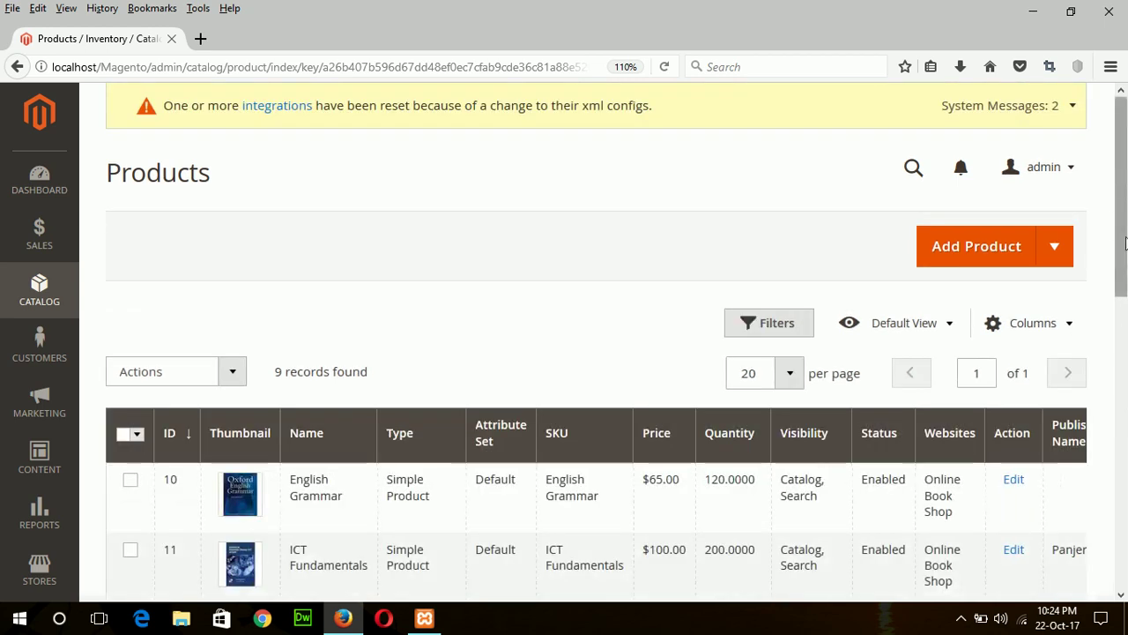
pyautogui.moveTo(1123, 244); pyautogui.dragTo(1124, 538)
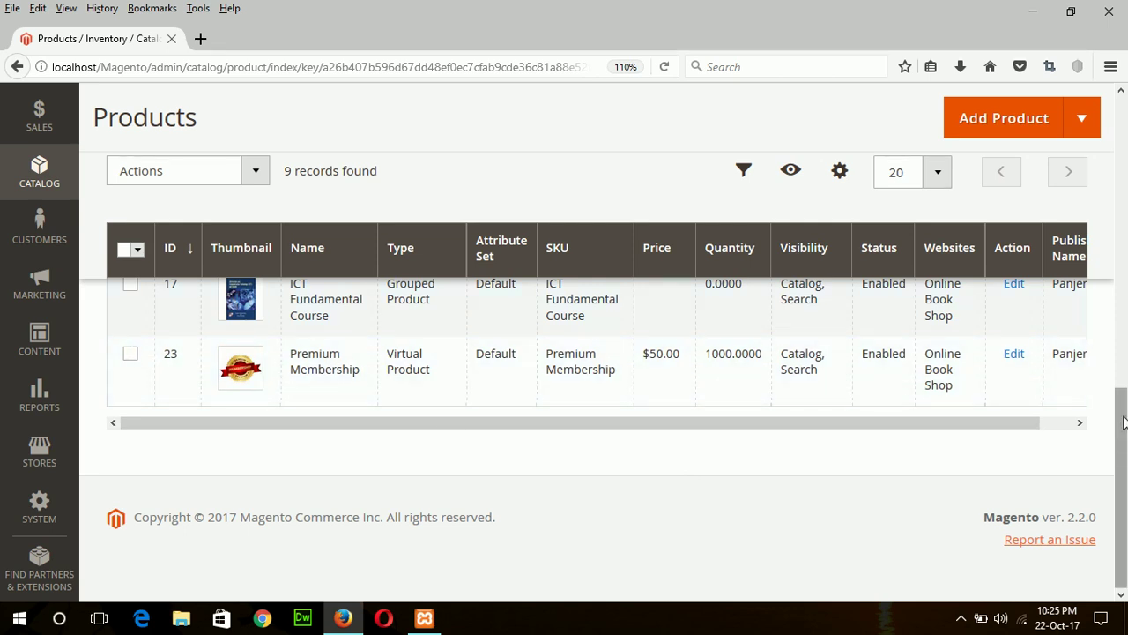
# - Find the Premium Membership row in the grid, then open Customer View in a new tab
pyautogui.moveTo(1124, 423); pyautogui.dragTo(1117, 113)
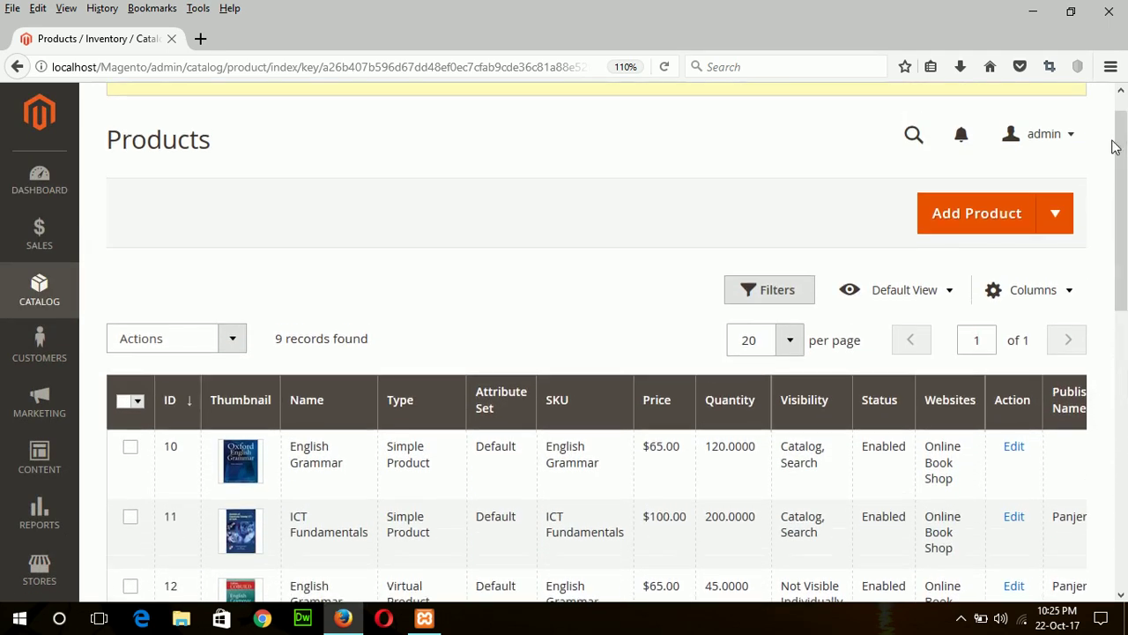
pyautogui.click(1054, 215)
pyautogui.scroll(1, 1101, 136)
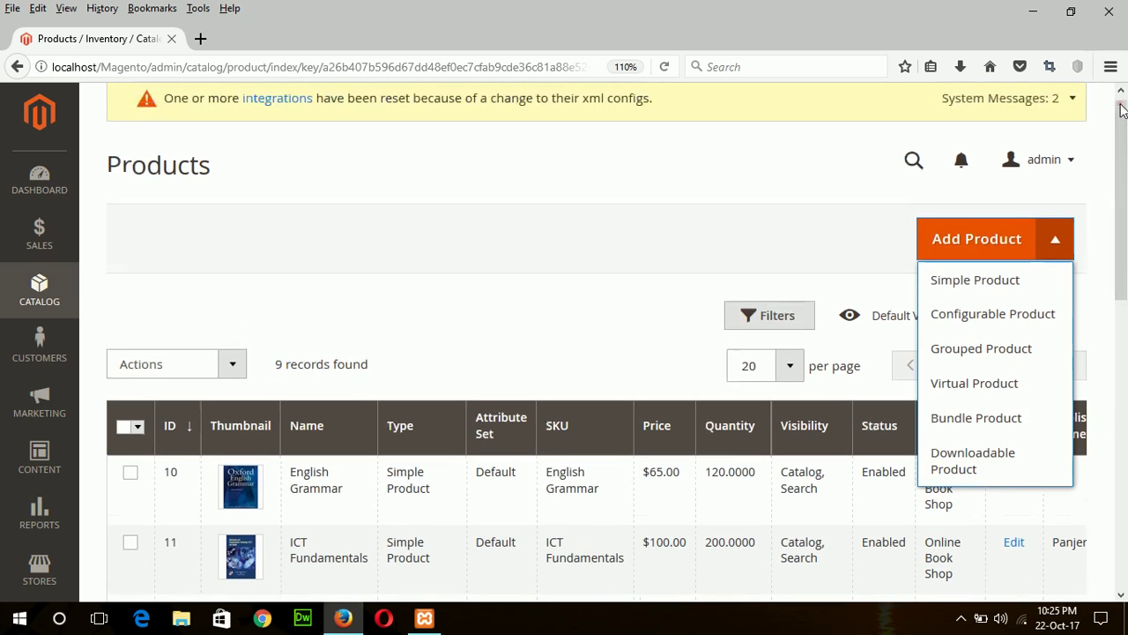
pyautogui.click(1077, 176)
pyautogui.click(1070, 167)
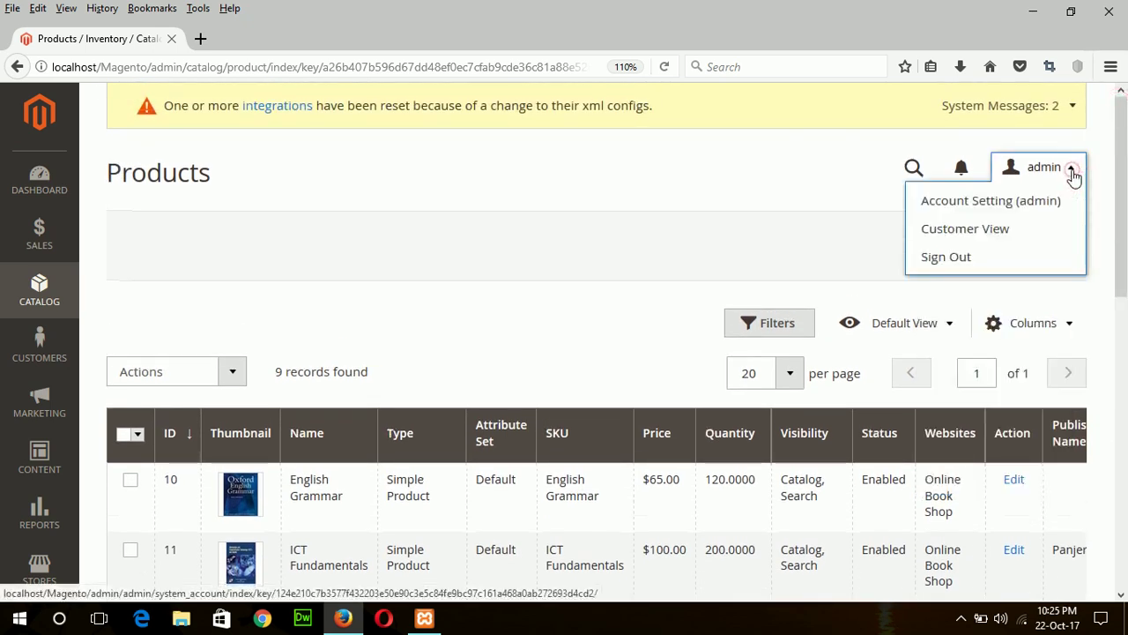
pyautogui.click(955, 231)
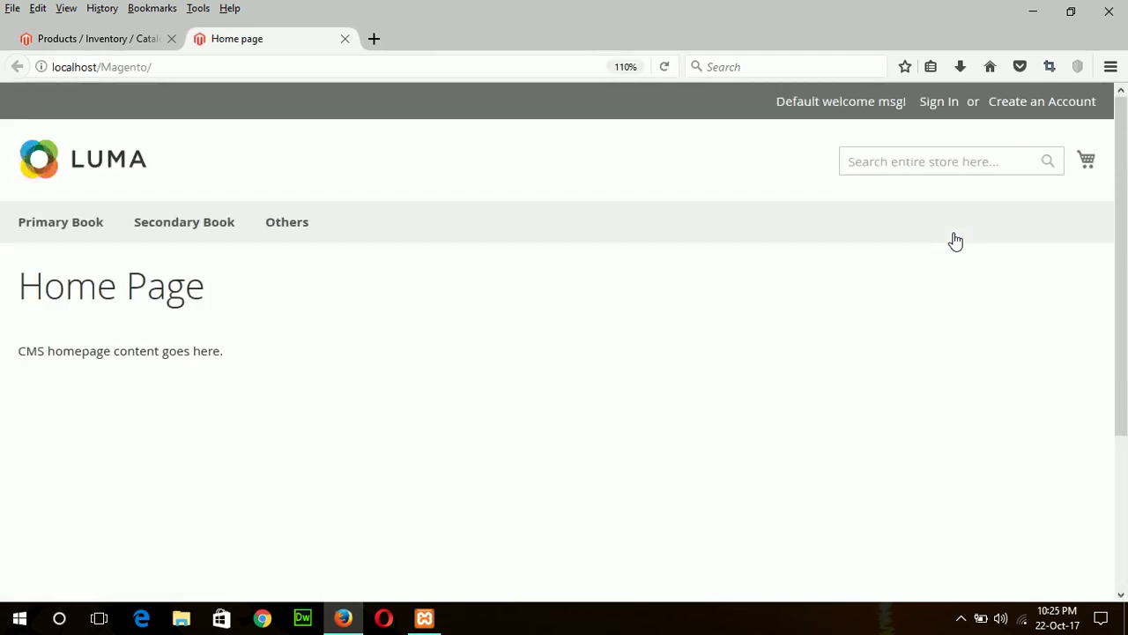
# - Open the storefront Others category and scroll to Premium Membership listed at $50.00
pyautogui.click(277, 223)
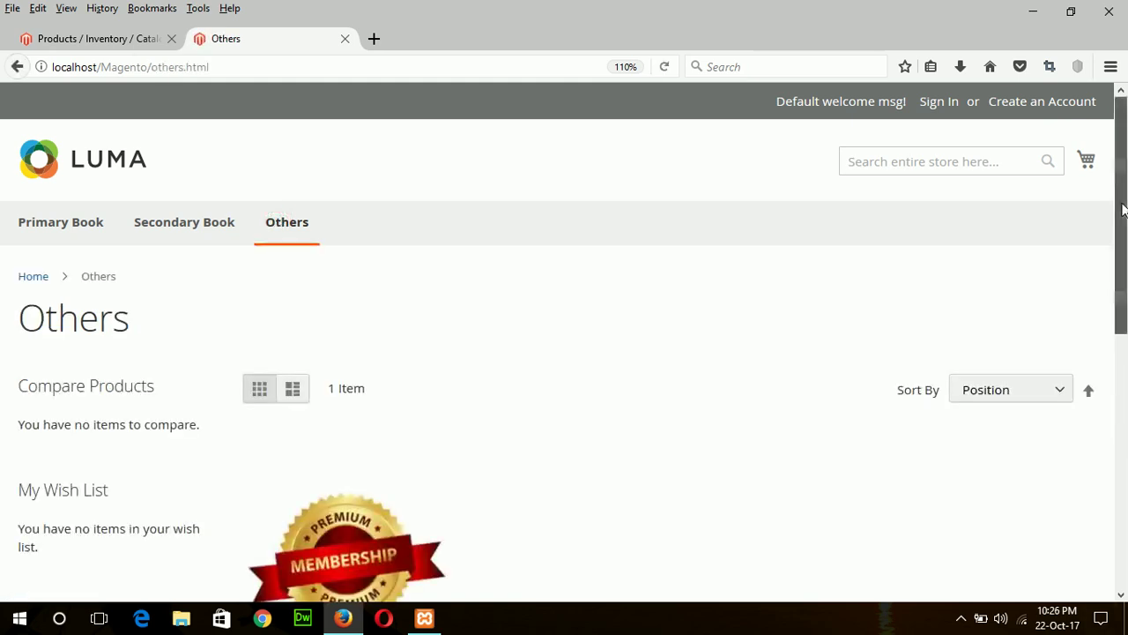
pyautogui.scroll(-3, 430, 502)
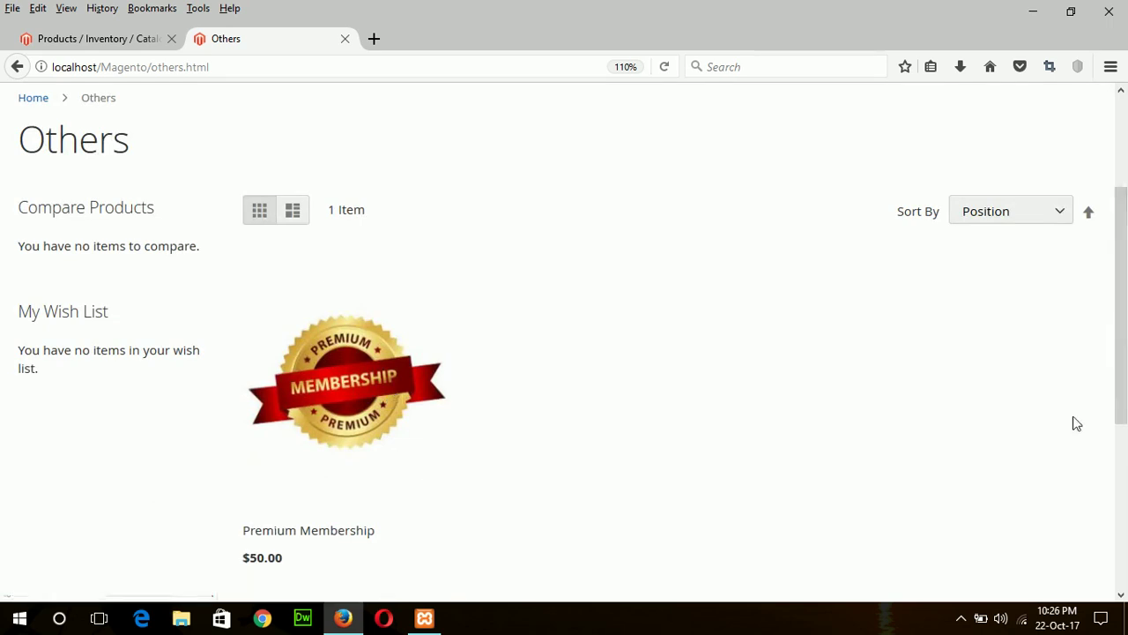
pyautogui.moveTo(1118, 411)
pyautogui.mouseDown()
pyautogui.moveTo(1120, 452)
pyautogui.moveTo(1098, 401)
pyautogui.mouseUp()
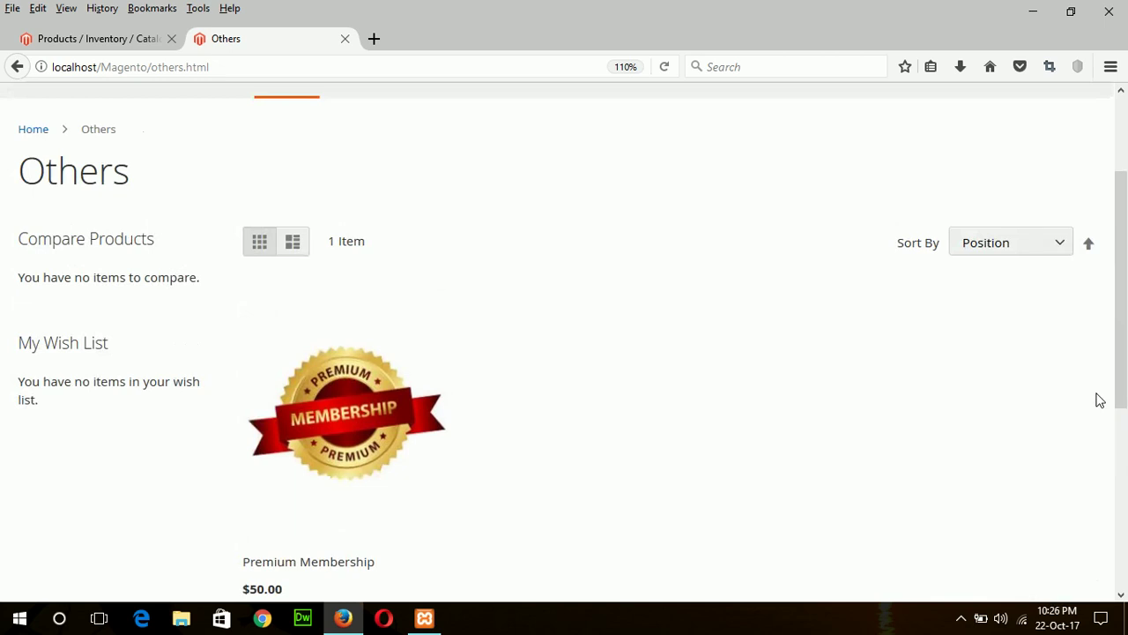